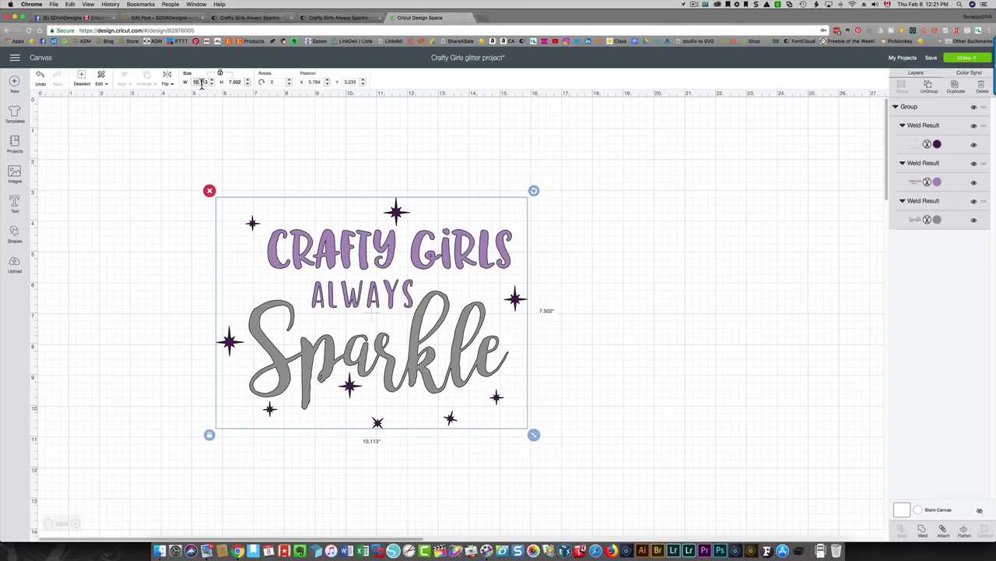
Set the width of the grouped Crafty Girls design to 7 inches and deselect it.
text(7)
click(366, 278)
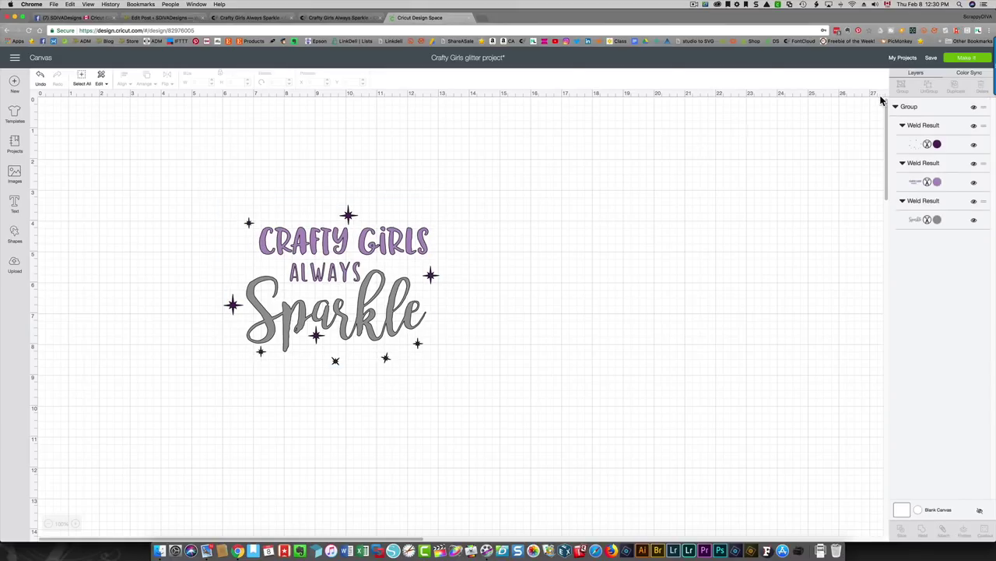
Send the project to mat preparation and turn on mirroring for all three mats.
click(970, 62)
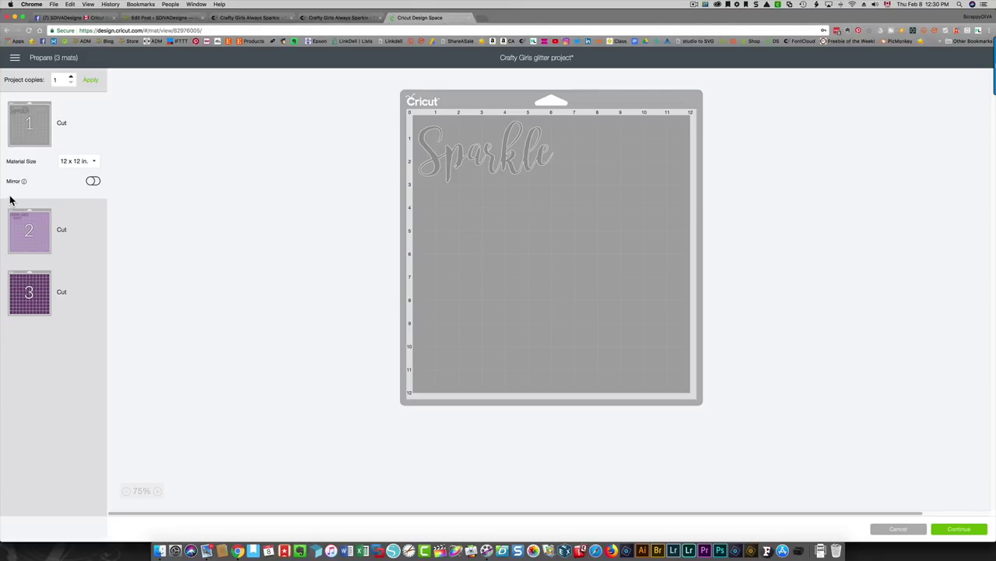
click(92, 181)
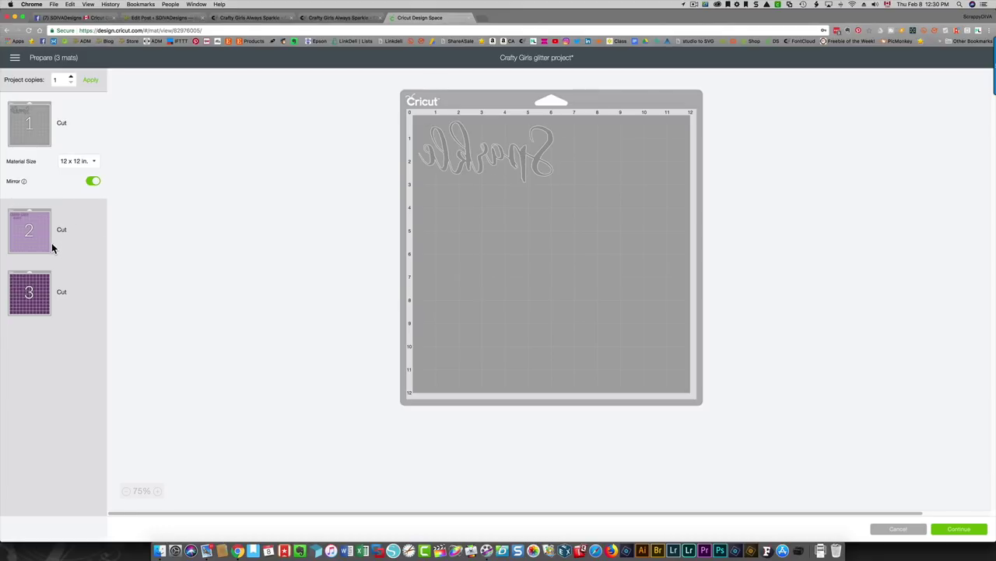
click(53, 242)
click(91, 246)
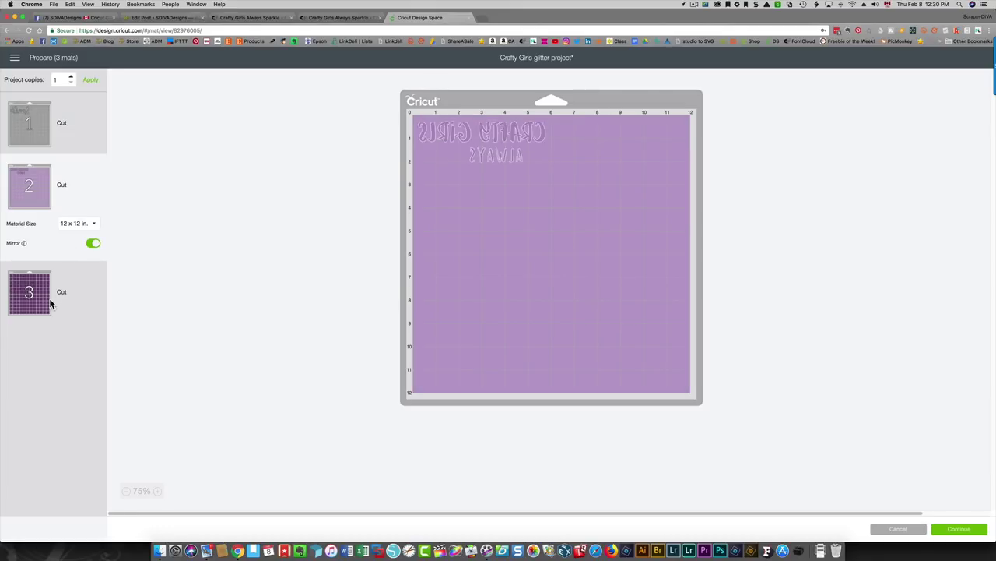
click(39, 303)
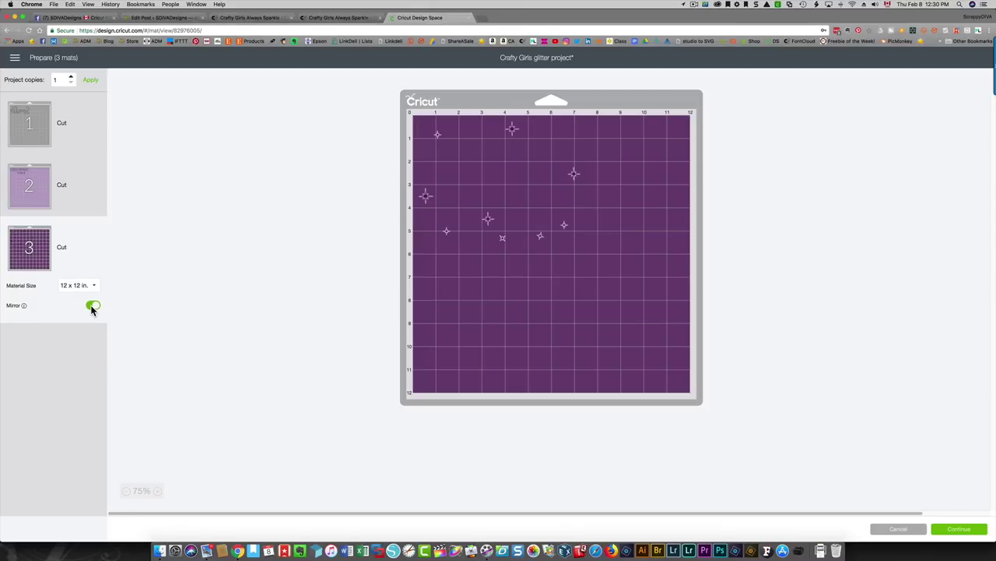
click(92, 306)
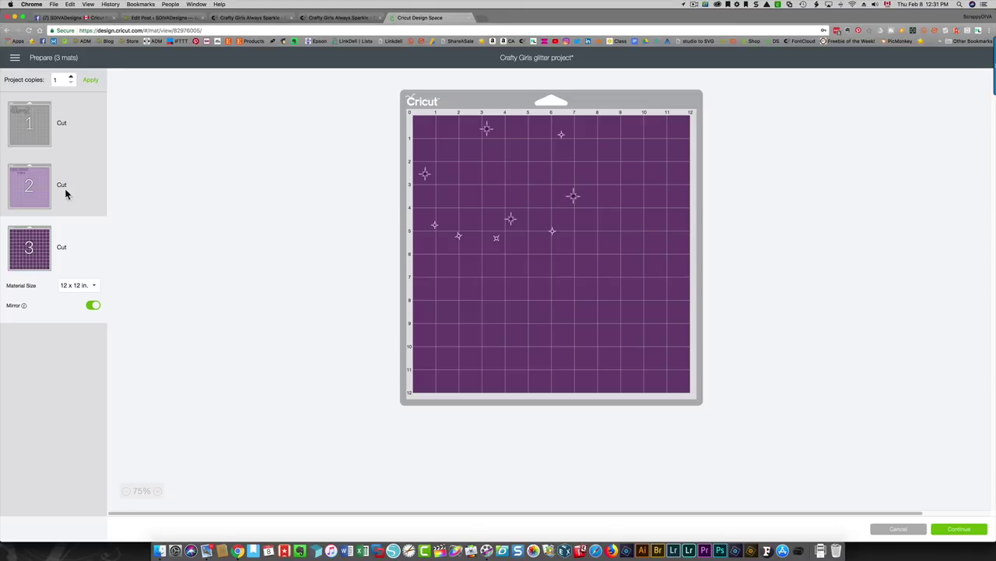
Return to mat 1, continue to the make stage and connect the Maker over Bluetooth.
click(29, 123)
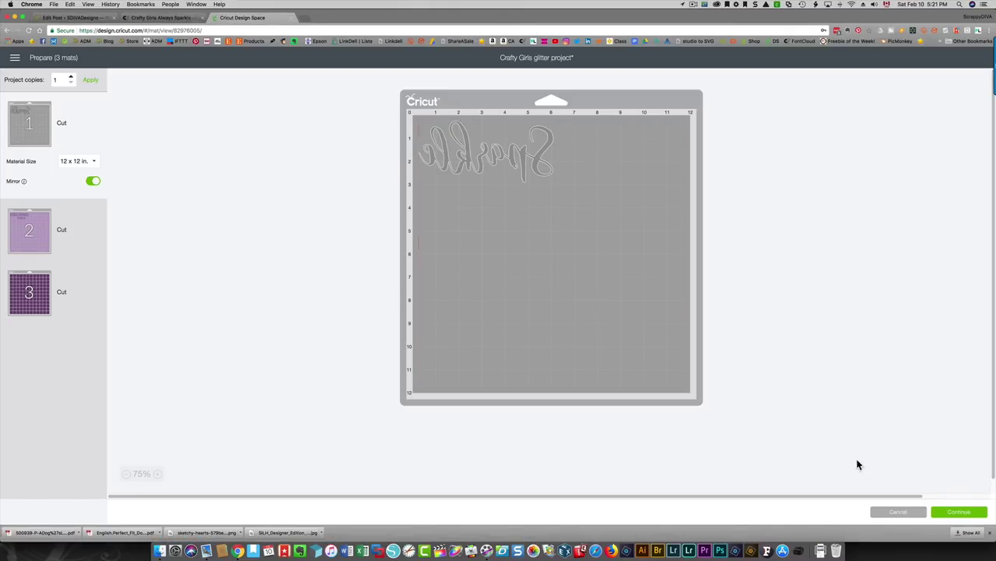
click(971, 513)
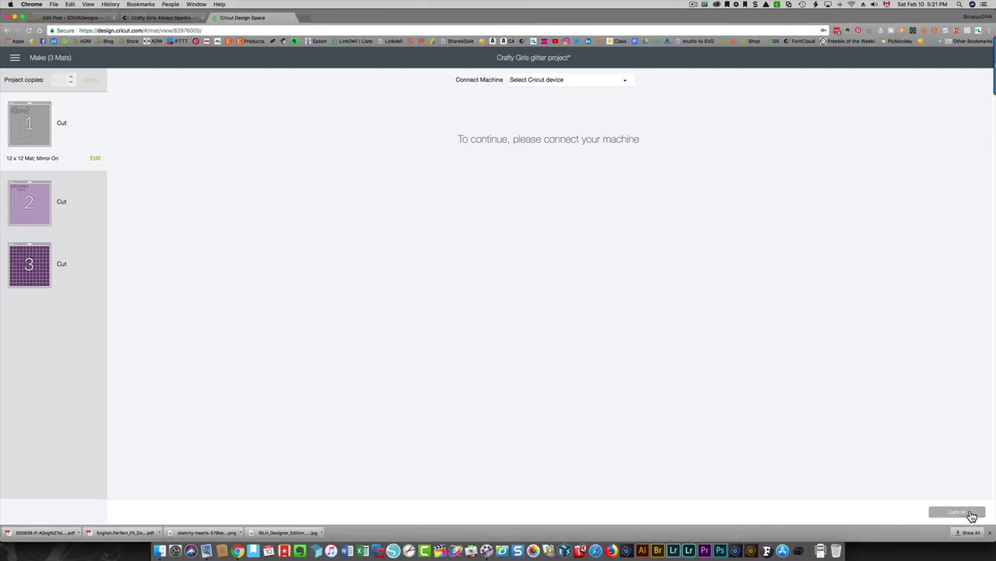
click(577, 81)
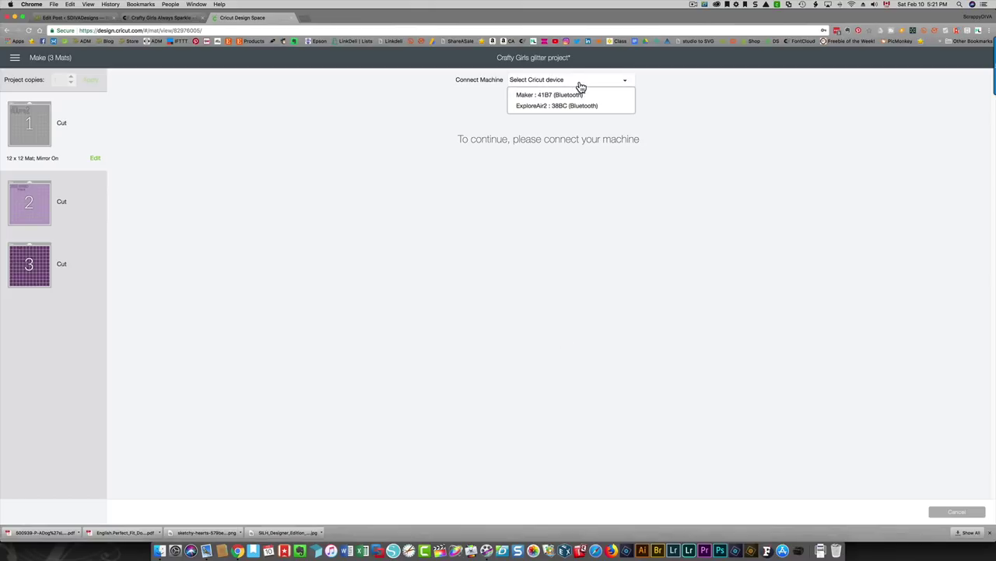
click(580, 94)
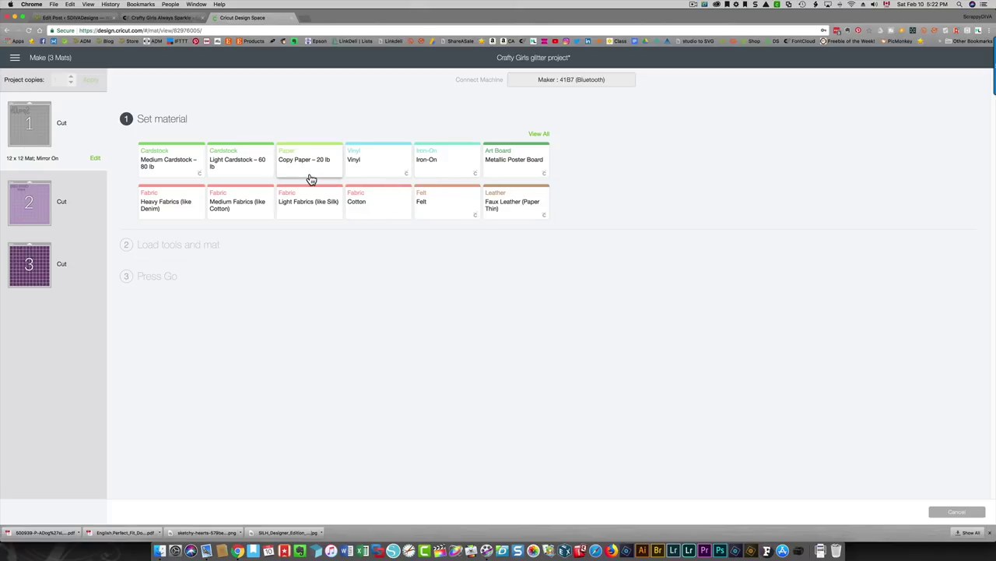
Search all materials for "glitter" and set the material for mat 1 to Glitter Iron-On.
click(534, 133)
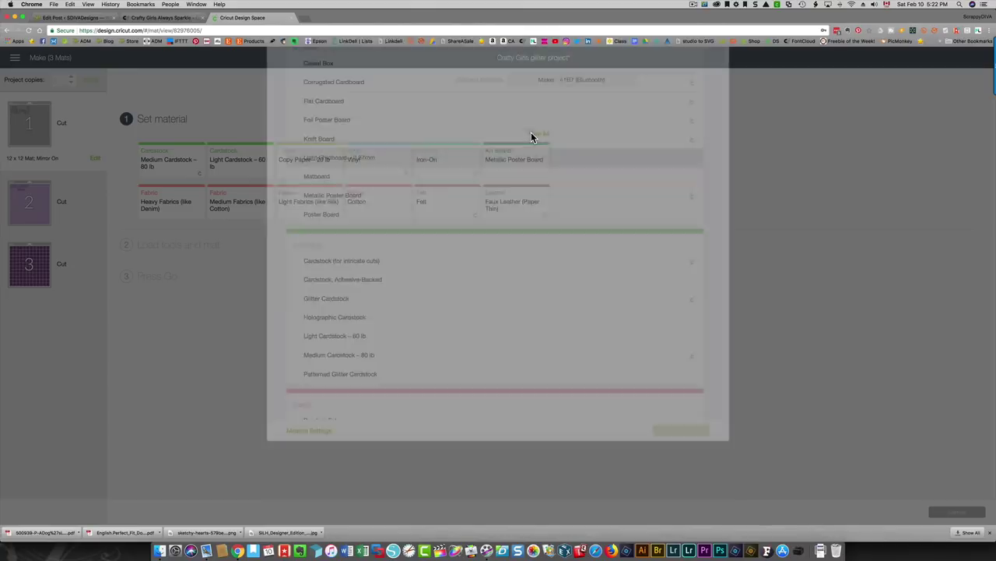
click(587, 100)
text(glitter)
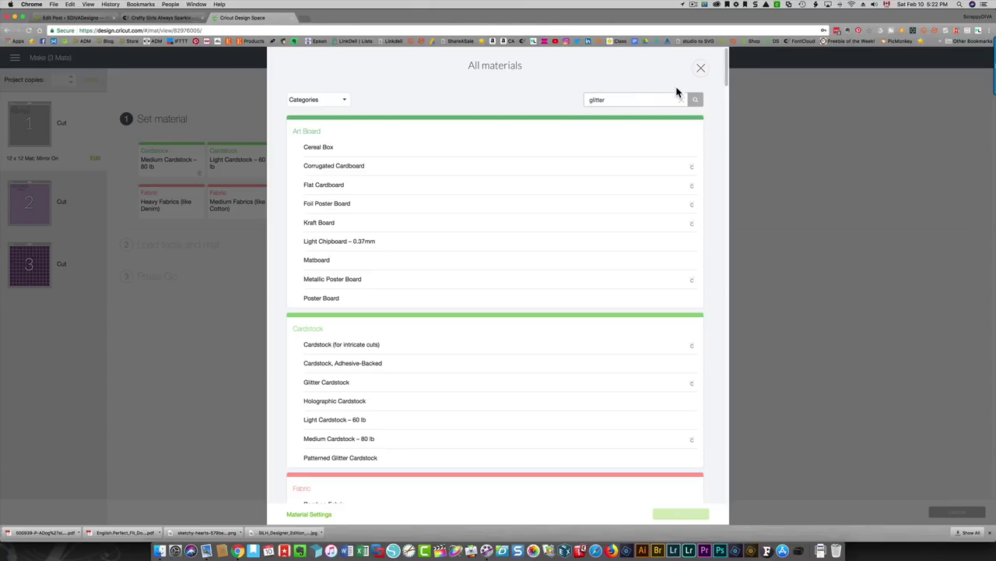
click(697, 101)
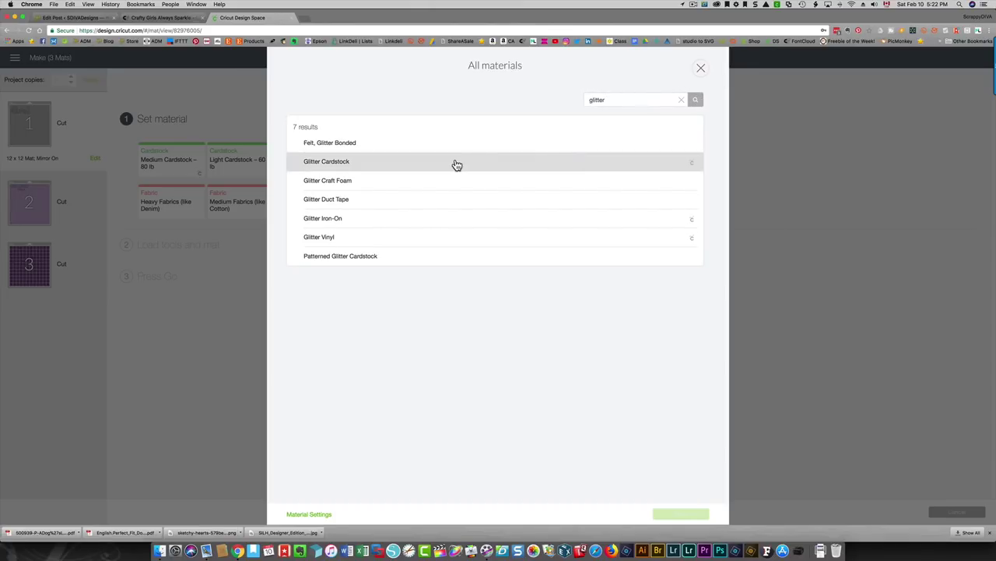
click(401, 226)
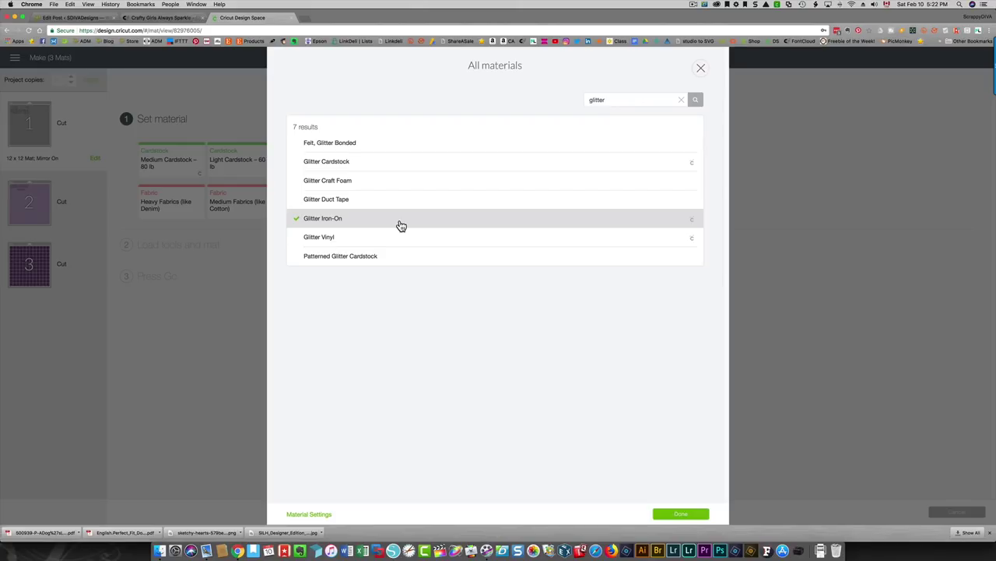
click(679, 515)
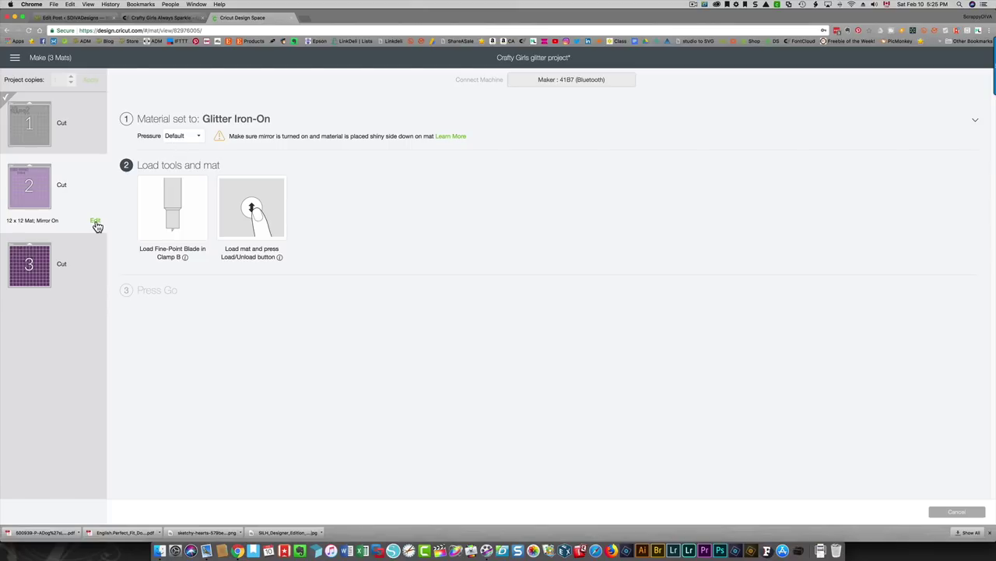
Cancel the cut in progress and prepare the project's mats again with mat 2 selected.
click(954, 511)
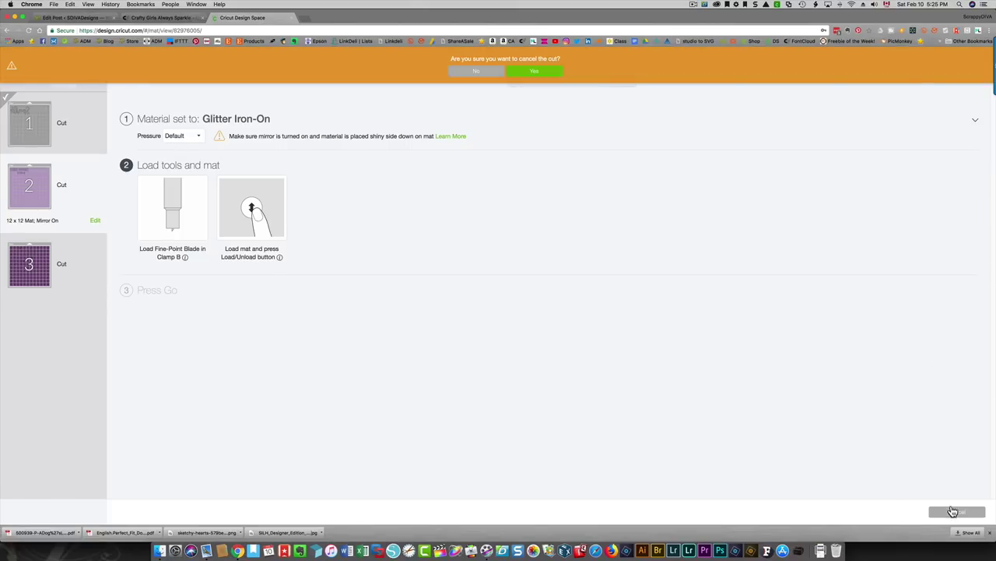
click(524, 72)
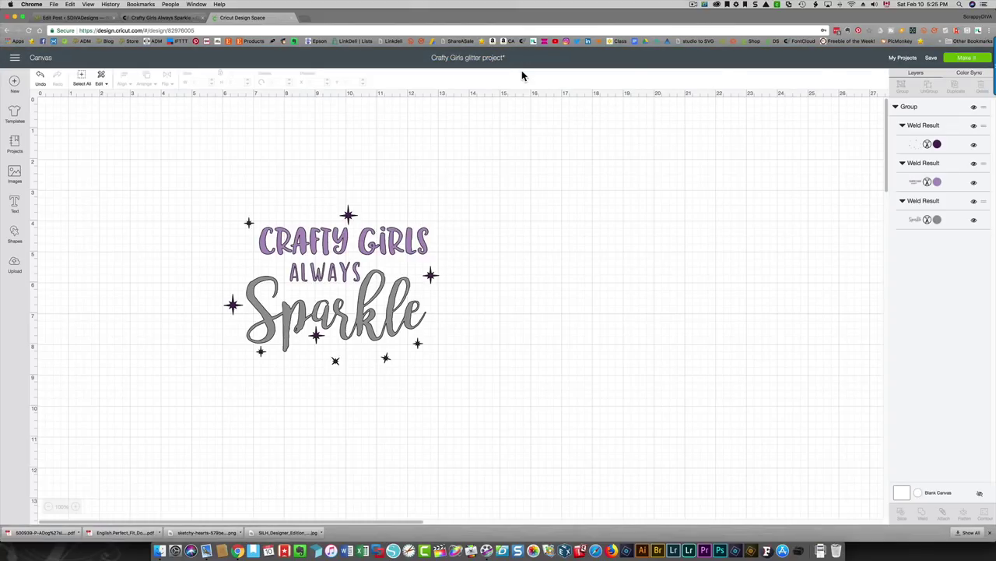
click(972, 59)
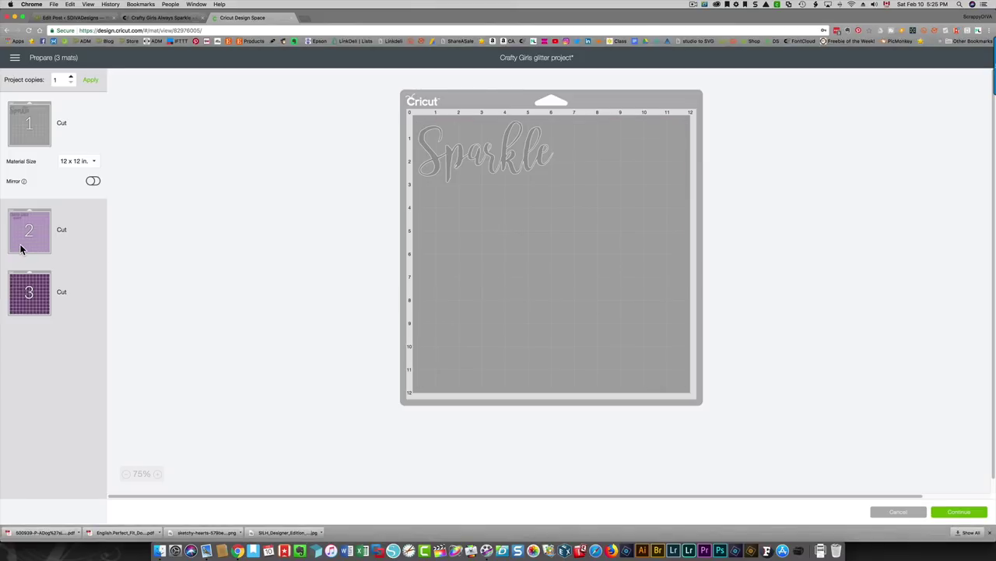
click(21, 247)
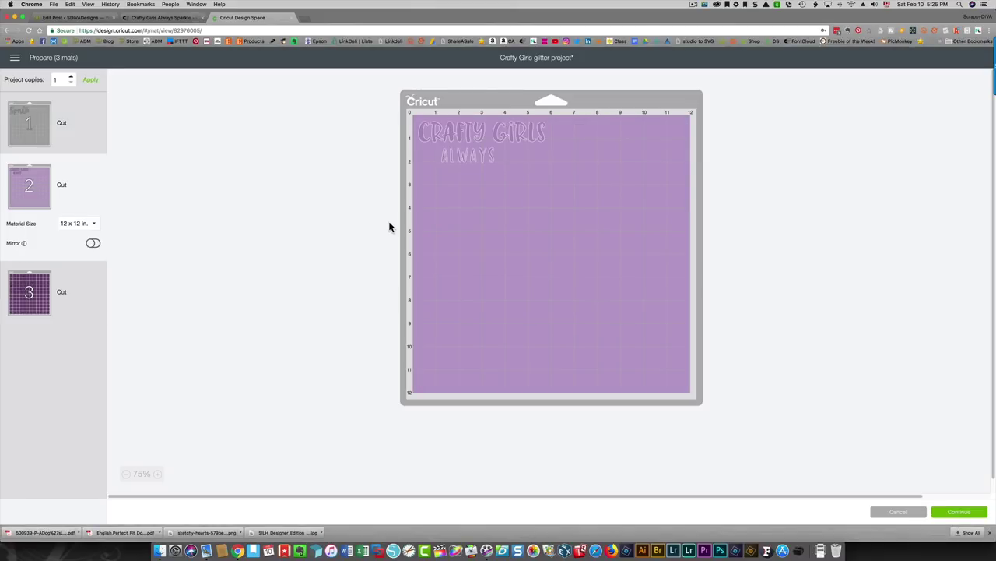
Continue to the make stage for mat 2 and connect the Maker over Bluetooth.
click(964, 514)
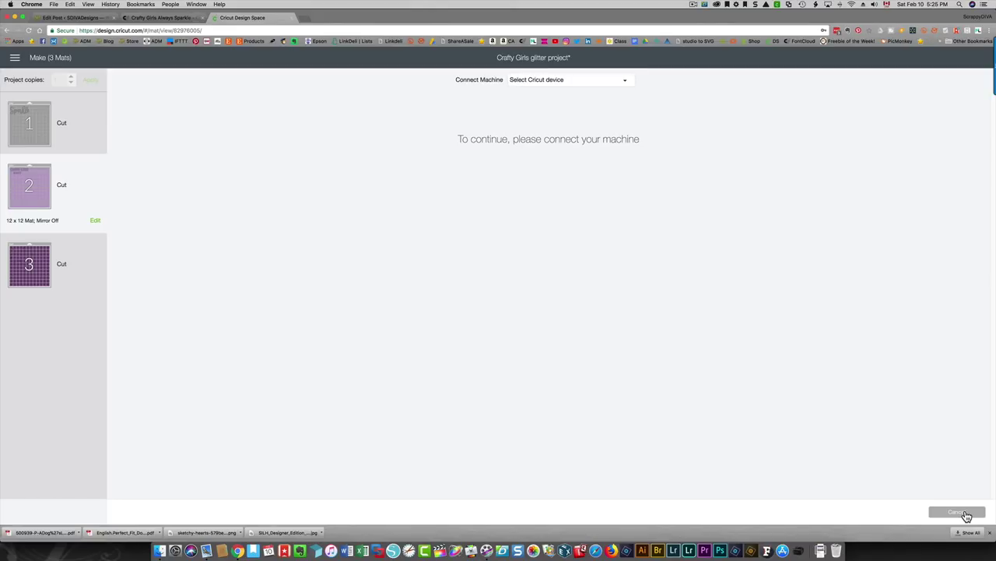
click(561, 80)
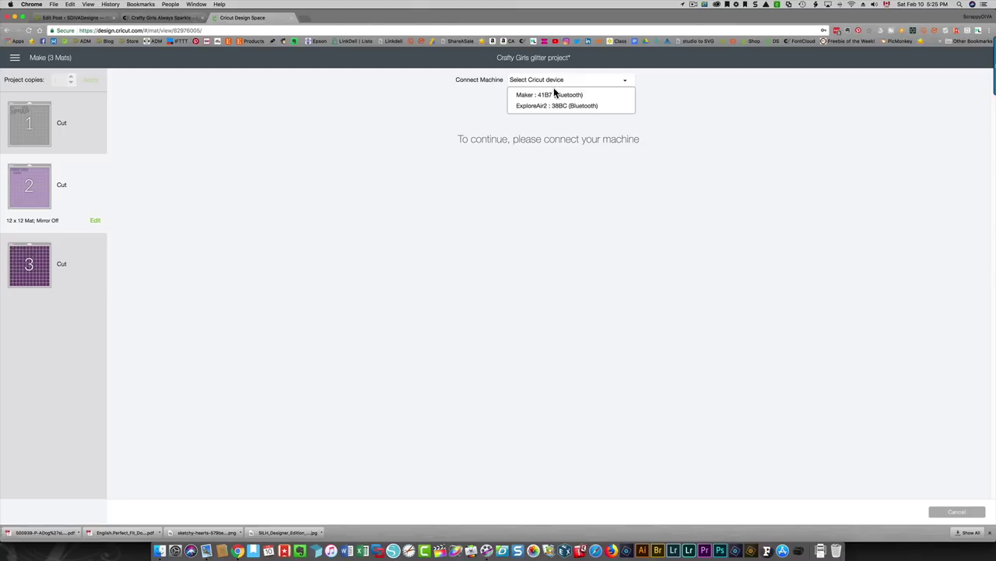
click(545, 94)
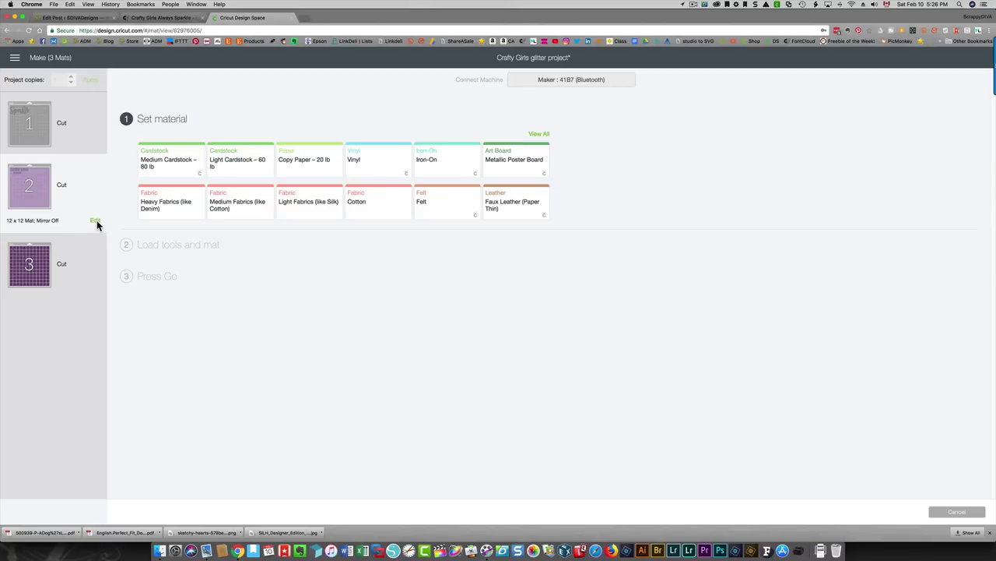
Edit mat 2 and turn on its mirror setting.
click(95, 222)
click(422, 345)
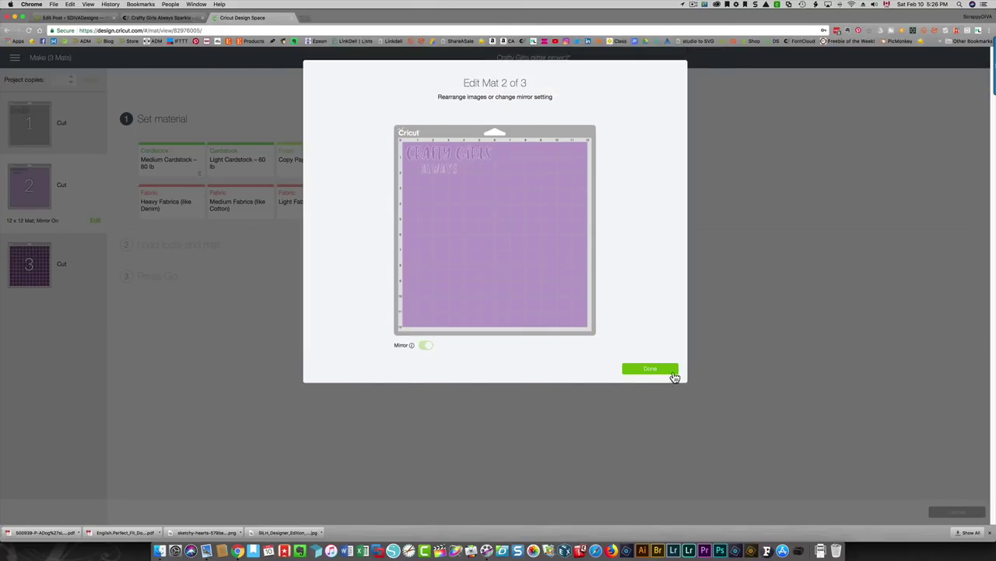
click(652, 371)
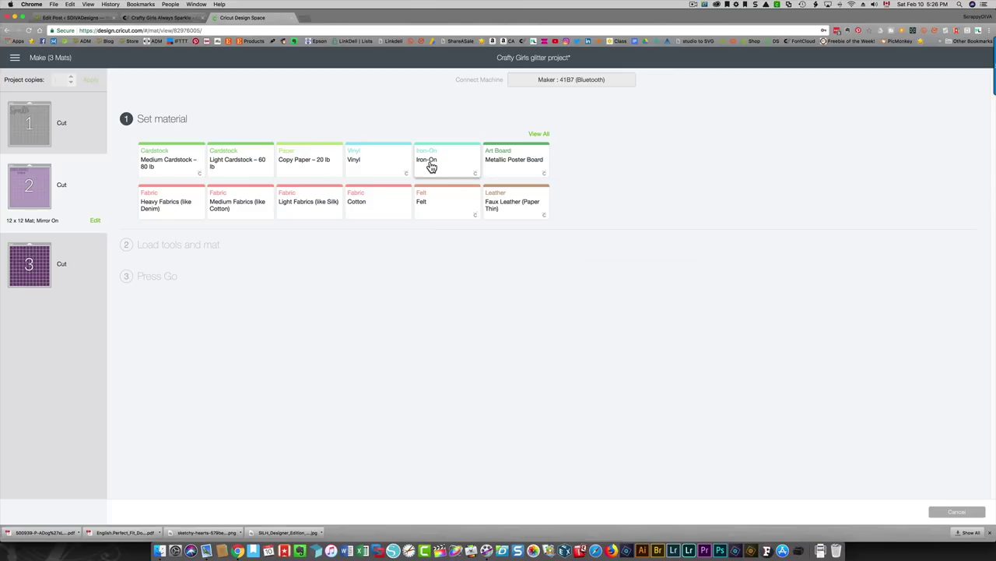
Search all materials for "foil" and set the material for mat 2 to Foil Iron-On.
click(536, 134)
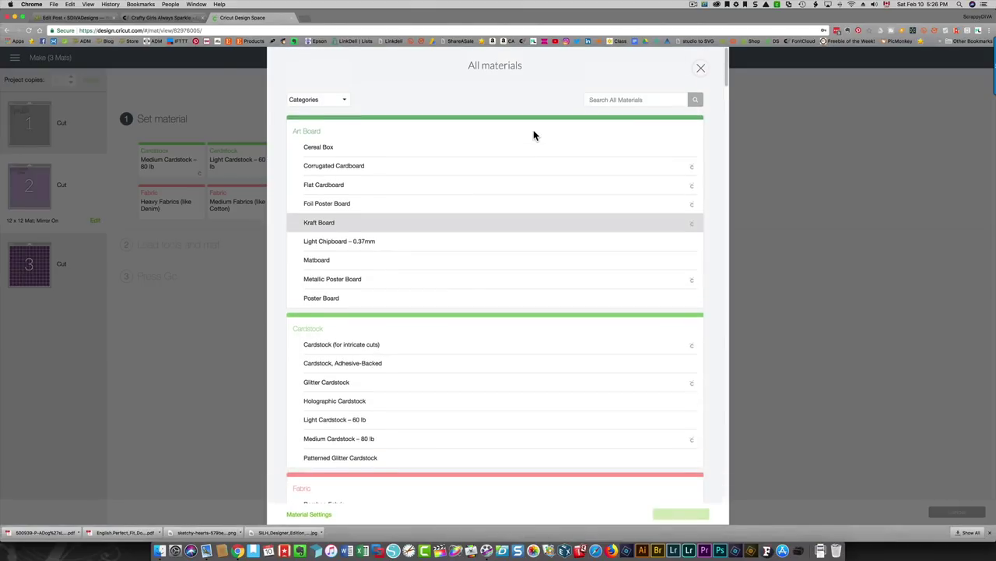
click(636, 99)
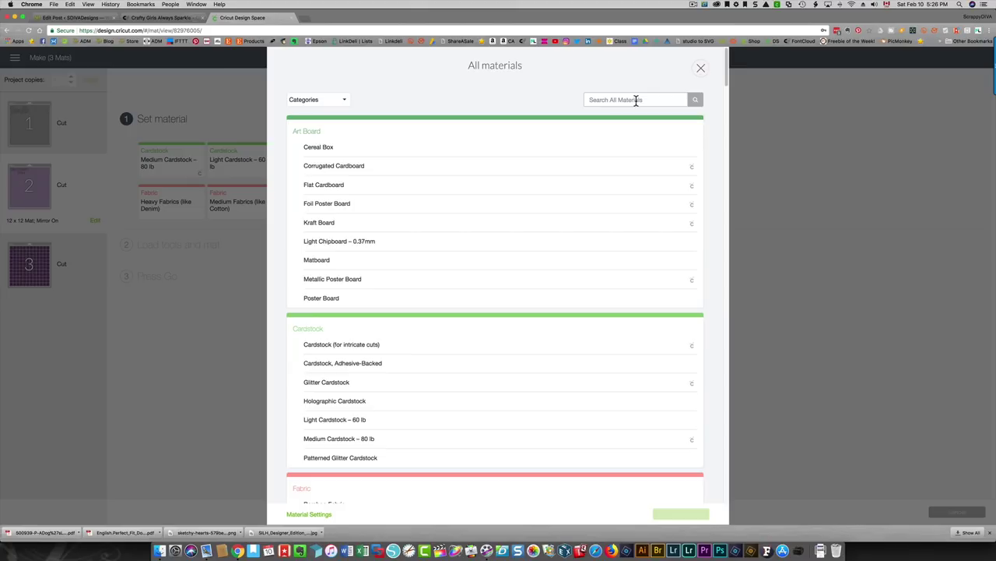
text(foi)
click(697, 101)
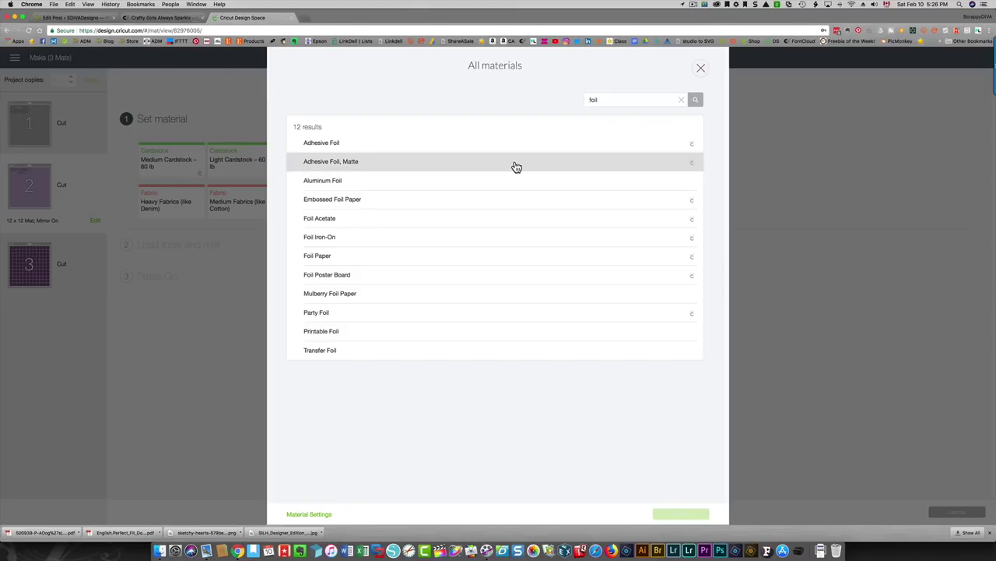
click(465, 239)
click(683, 513)
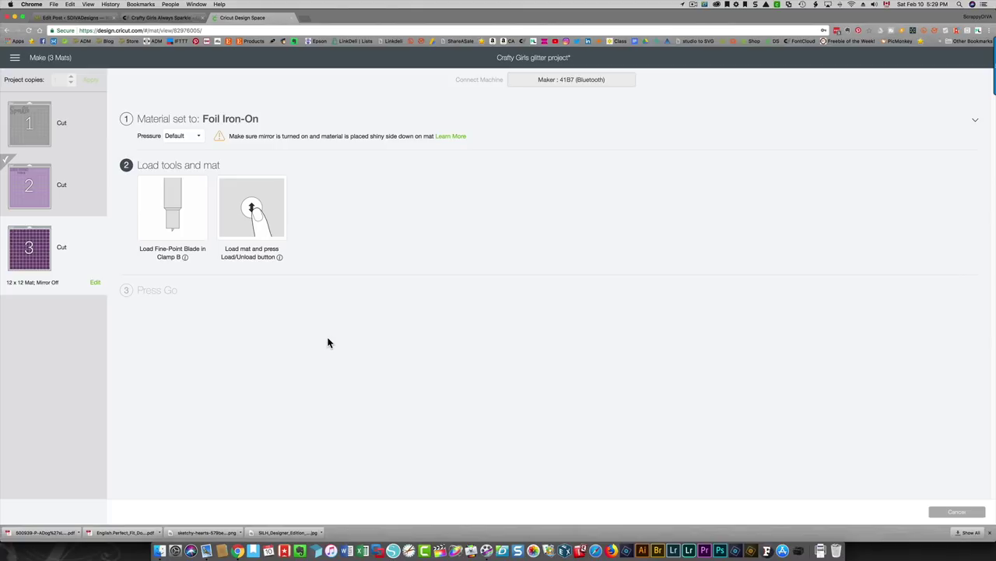
Cancel the current cut, then prepare the mats again with mirroring turned on for mat 3.
click(958, 515)
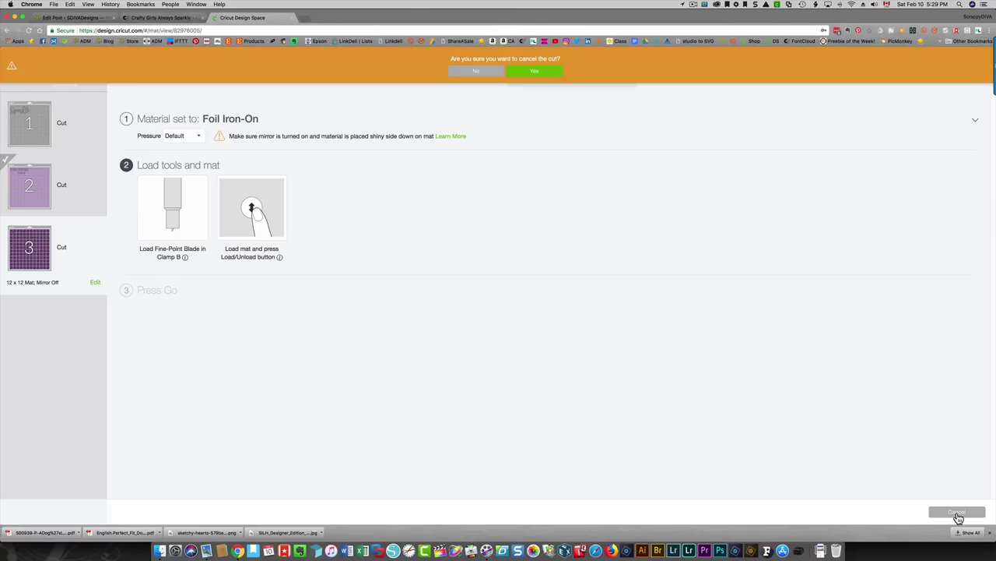
click(533, 76)
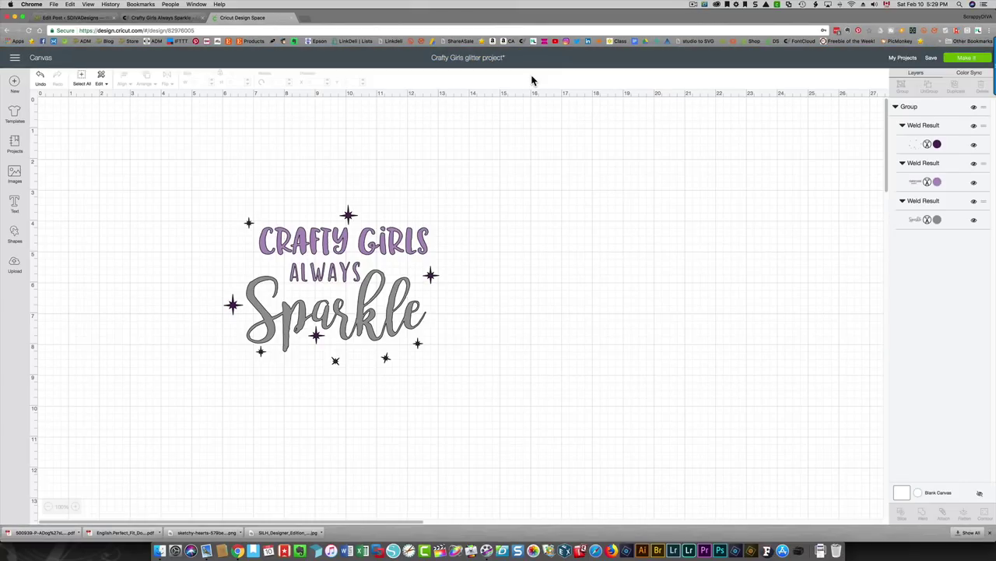
click(966, 59)
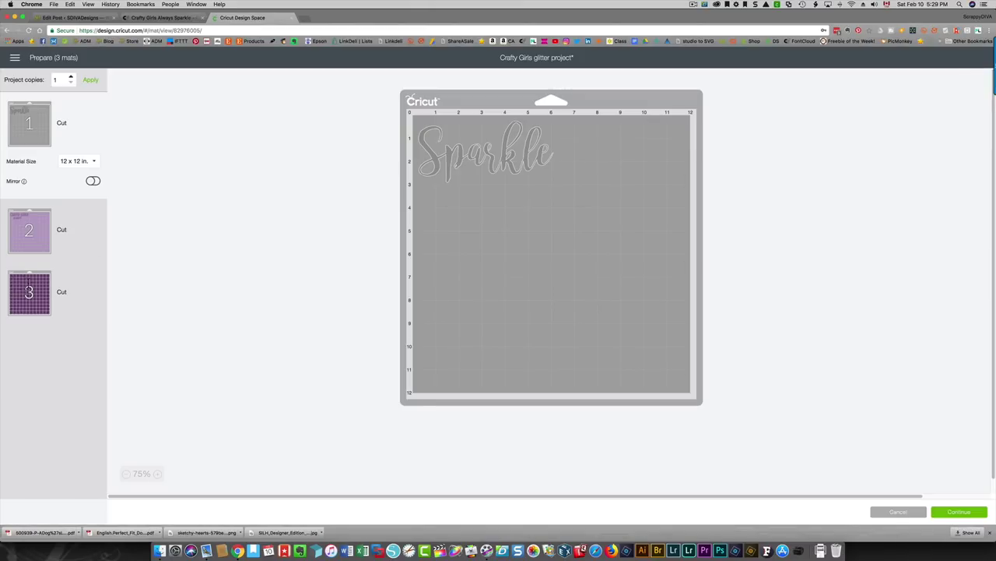
click(31, 291)
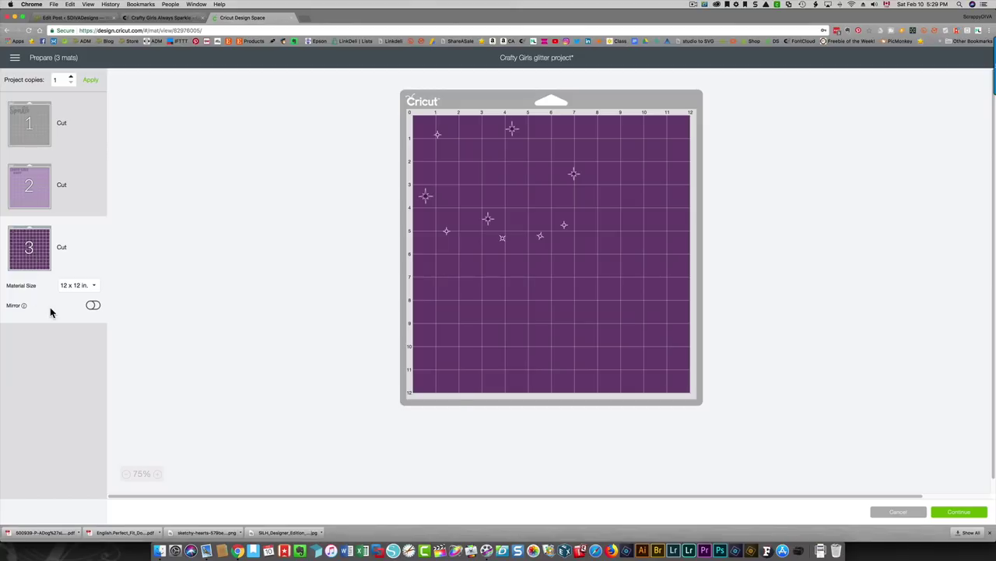
click(92, 306)
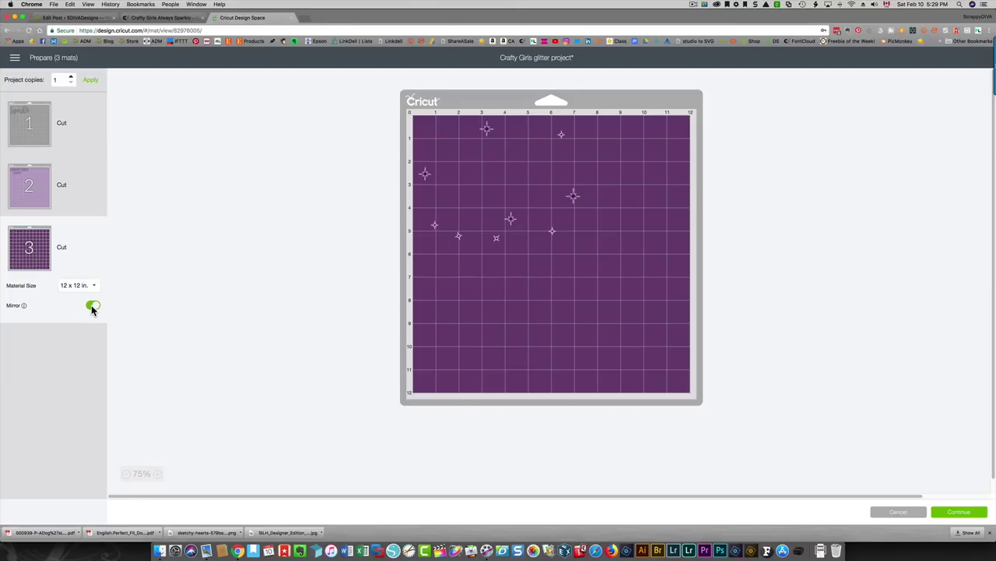
Continue to the make stage for mat 3 and connect the Maker over Bluetooth.
click(962, 513)
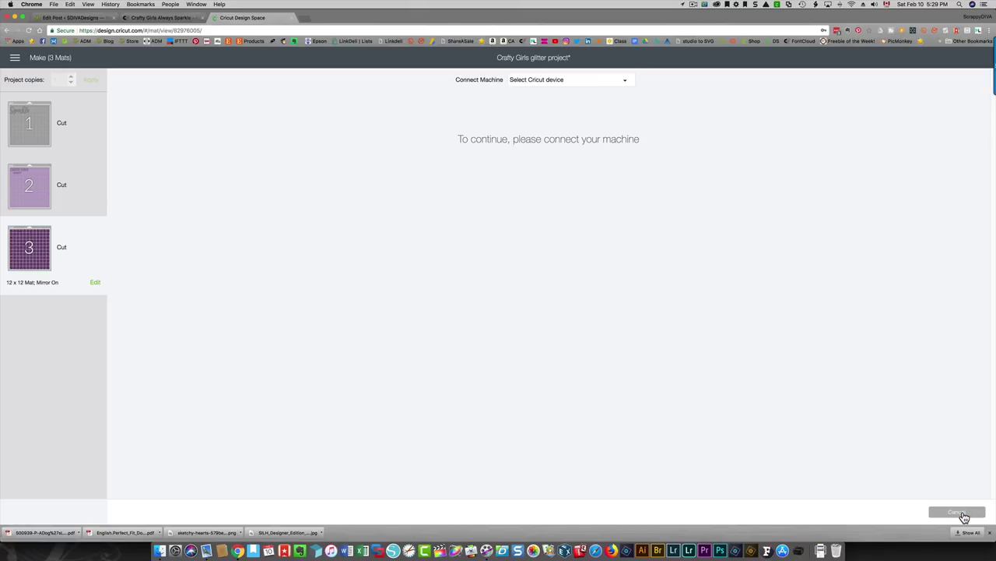
click(604, 80)
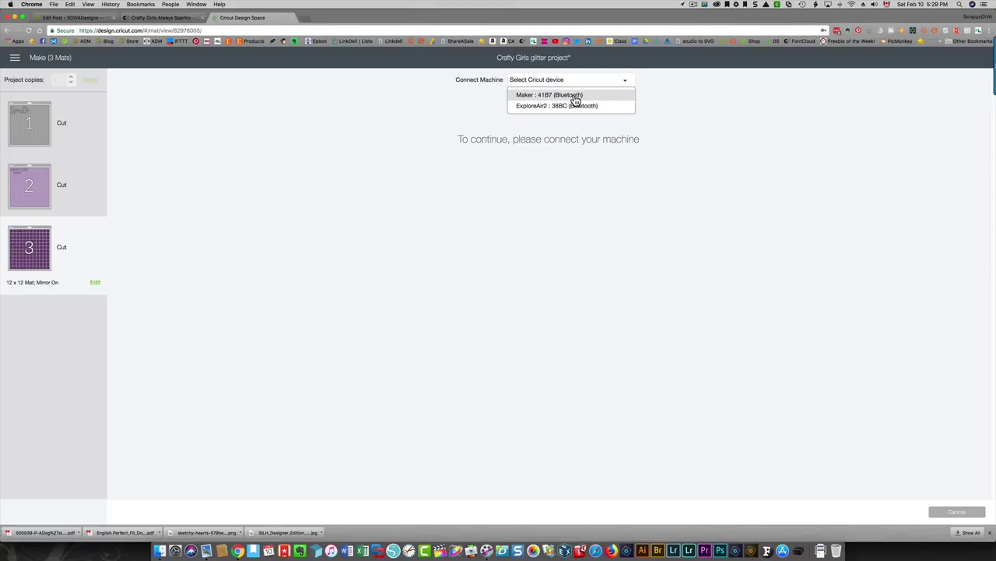
click(576, 96)
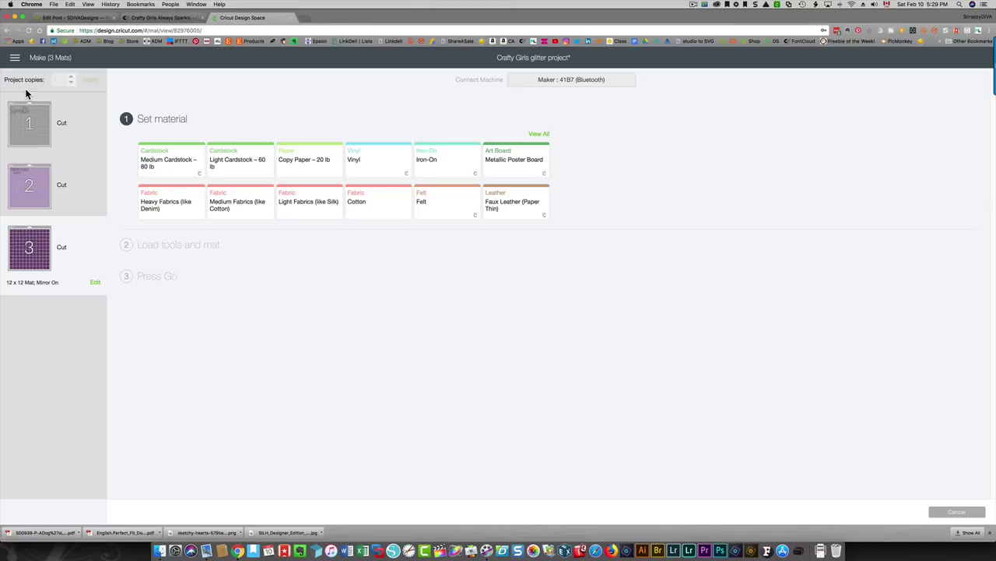
Search all materials for "glitter" and set the material for mat 3 to Glitter Iron-On.
click(537, 137)
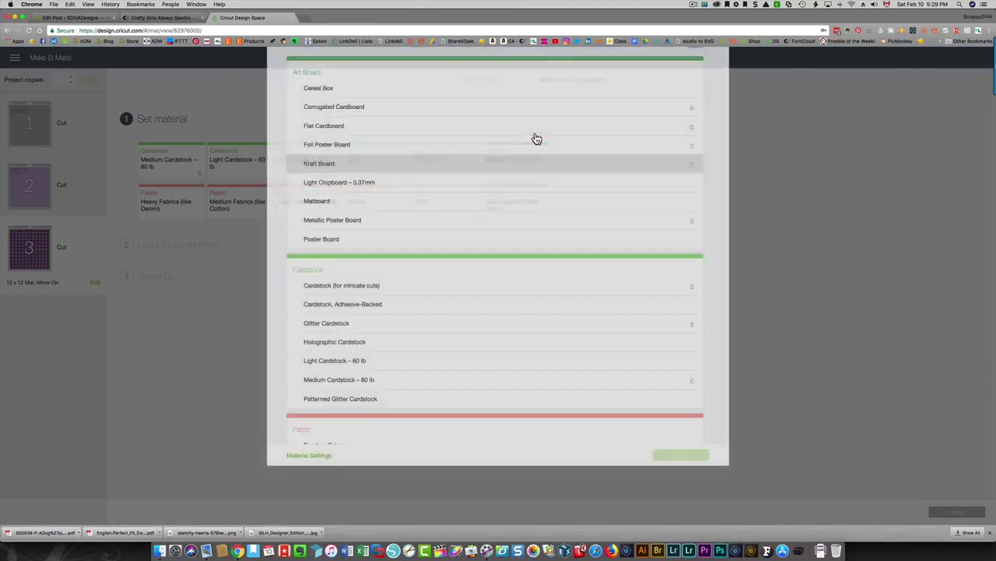
text(glitter)
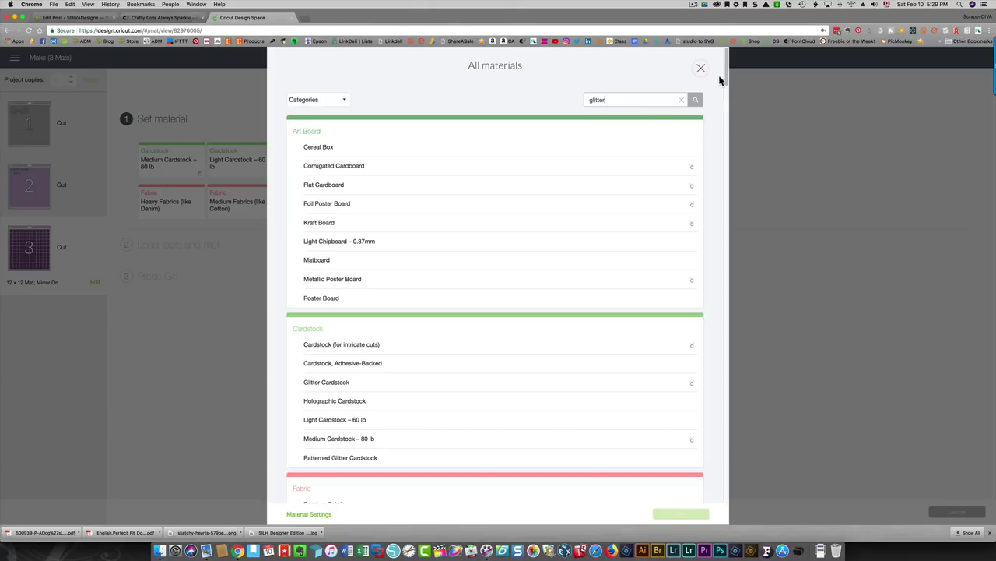
click(695, 101)
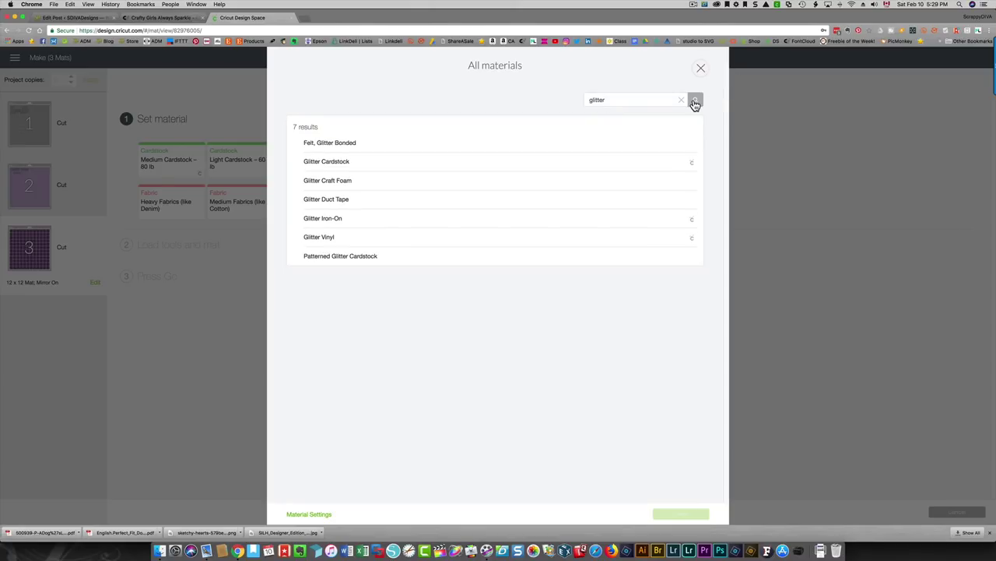
click(425, 227)
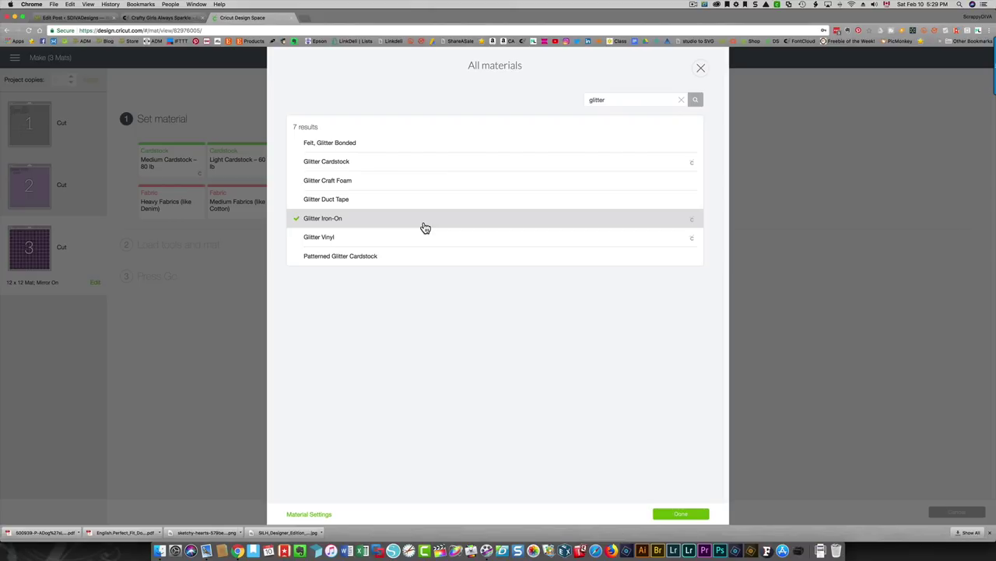
click(671, 514)
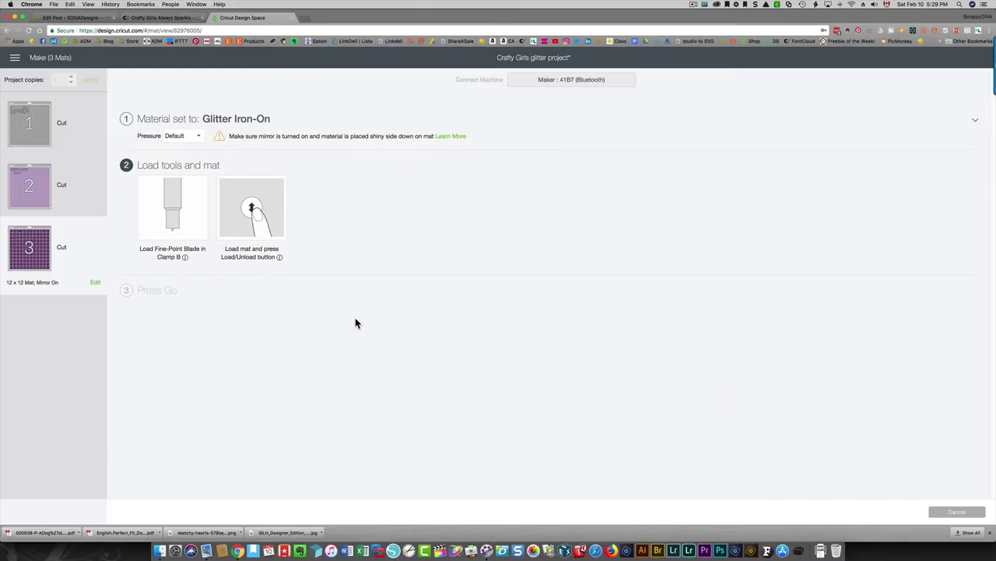